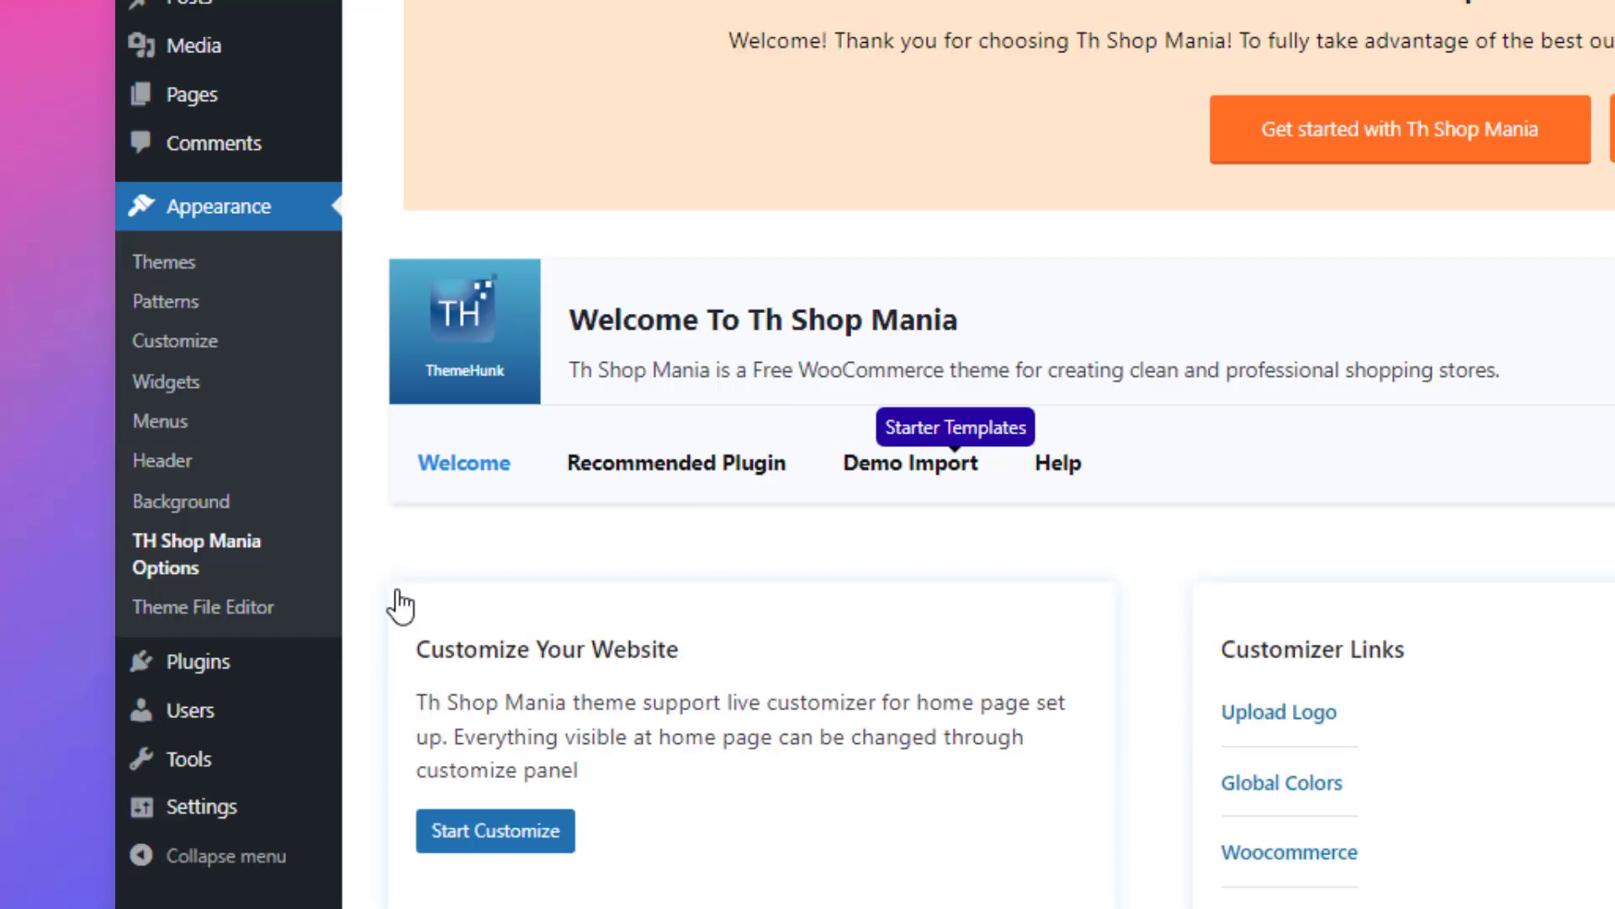
- Show the Th Shop Mania Demo Import options and open the importable demo sites gallery
{"action": "left_click", "coordinate": [915, 479]}
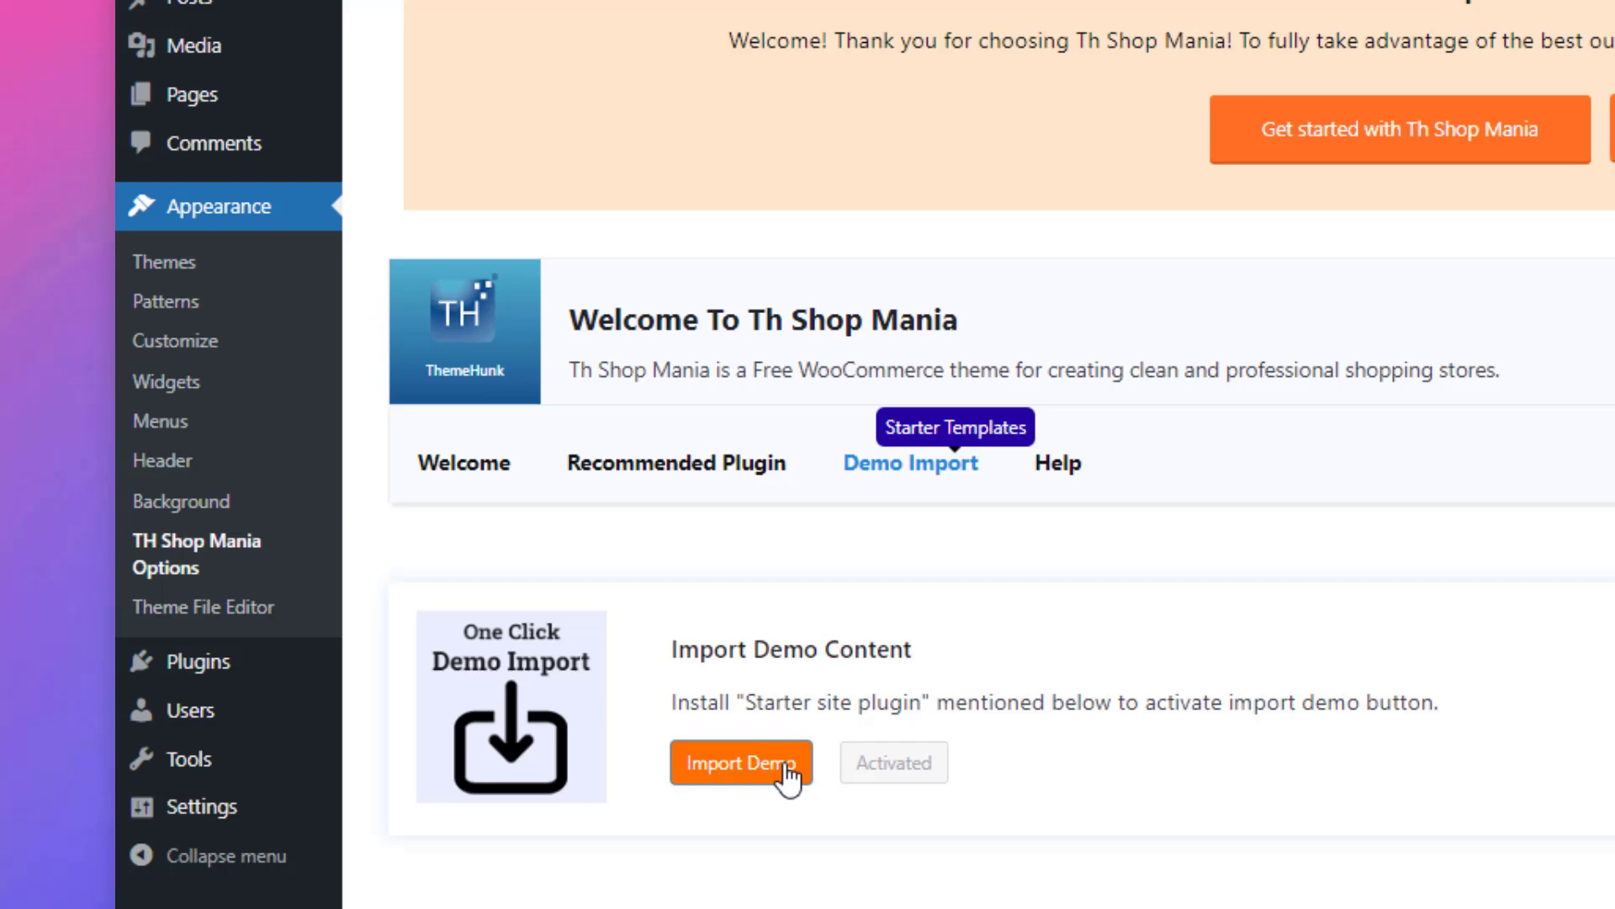
{"action": "left_click", "coordinate": [788, 776]}
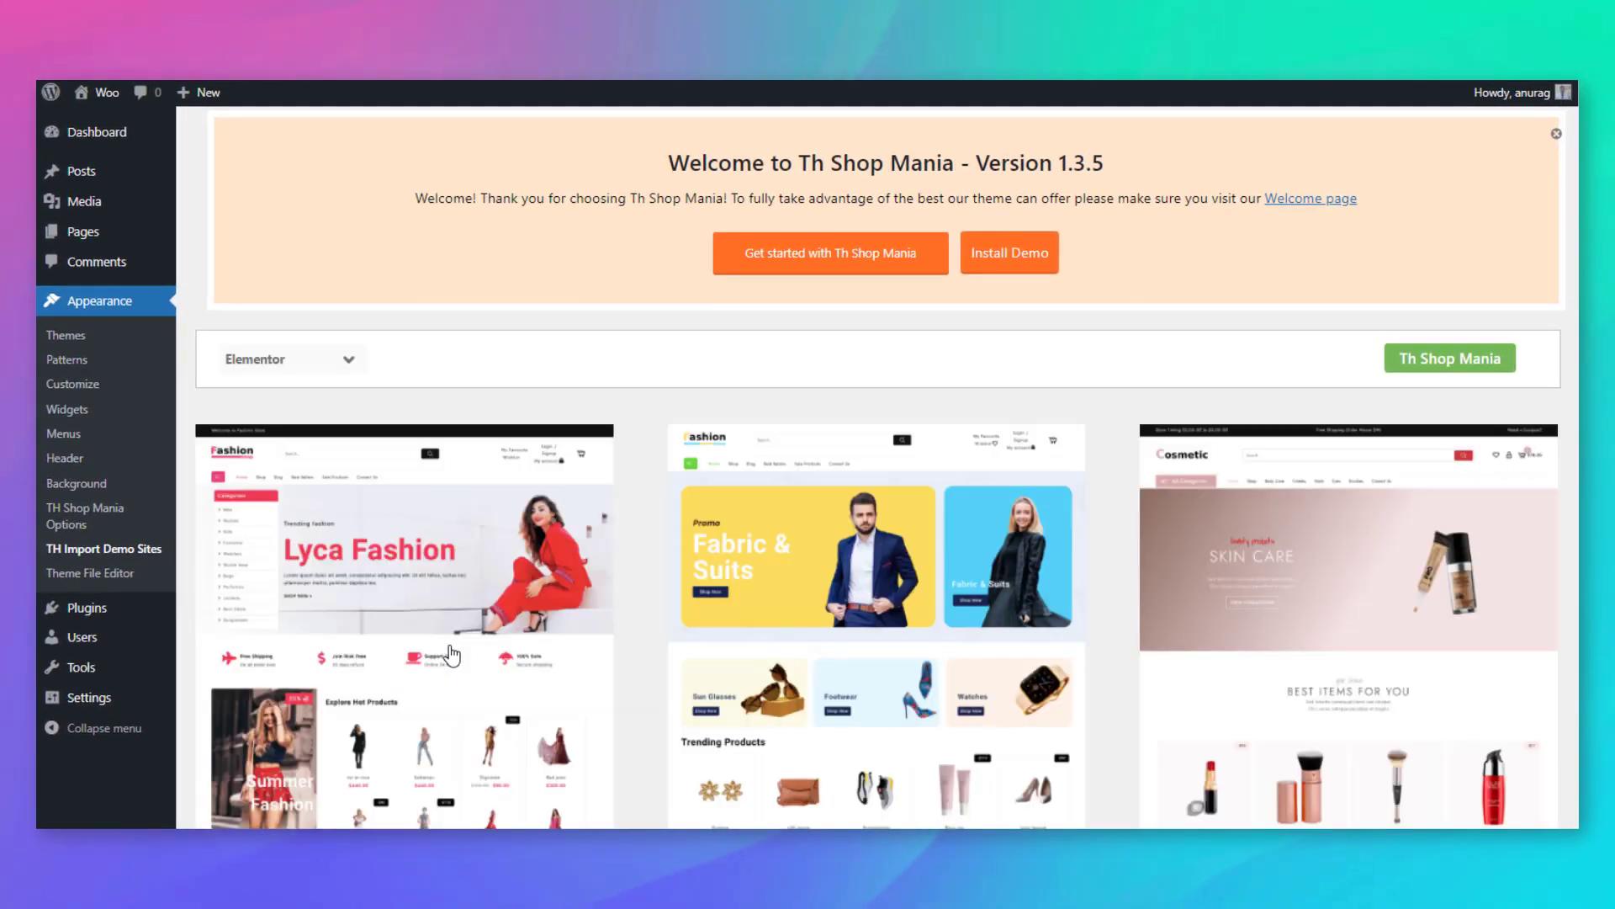
{"action": "scroll", "coordinate": [1571, 583], "scroll_direction": "down", "scroll_amount": 2}
{"action": "scroll", "coordinate": [1571, 583], "scroll_direction": "down", "scroll_amount": 5}
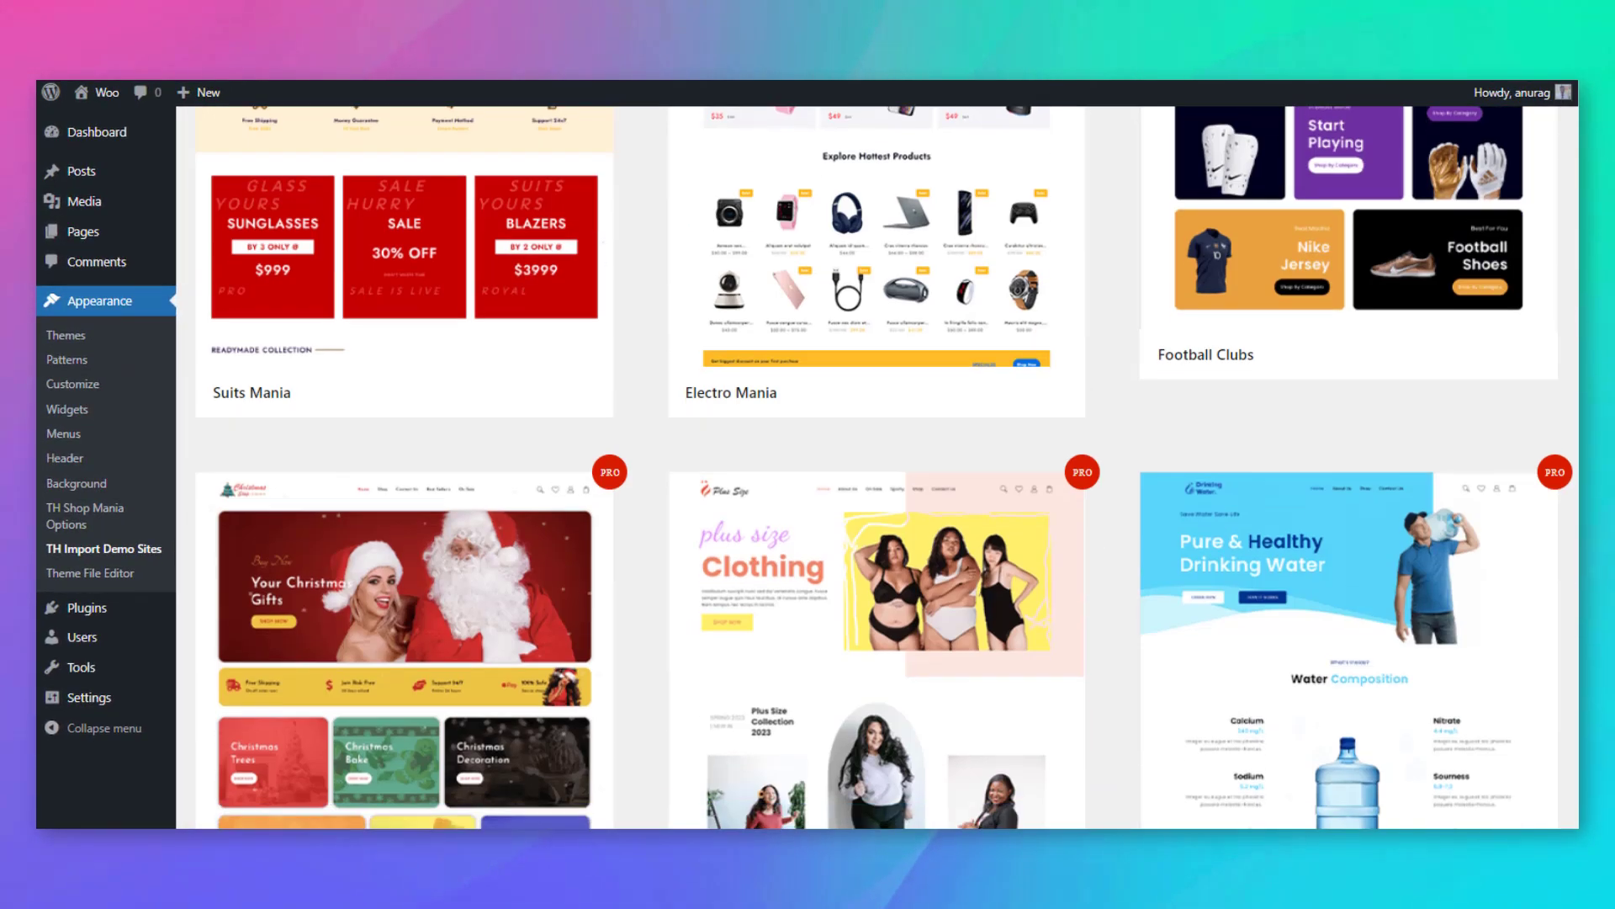
{"action": "scroll", "coordinate": [877, 467], "scroll_direction": "down", "scroll_amount": 5}
{"action": "scroll", "coordinate": [876, 467], "scroll_direction": "down", "scroll_amount": 5}
{"action": "scroll", "coordinate": [877, 468], "scroll_direction": "down", "scroll_amount": 5}
{"action": "scroll", "coordinate": [877, 467], "scroll_direction": "down", "scroll_amount": 5}
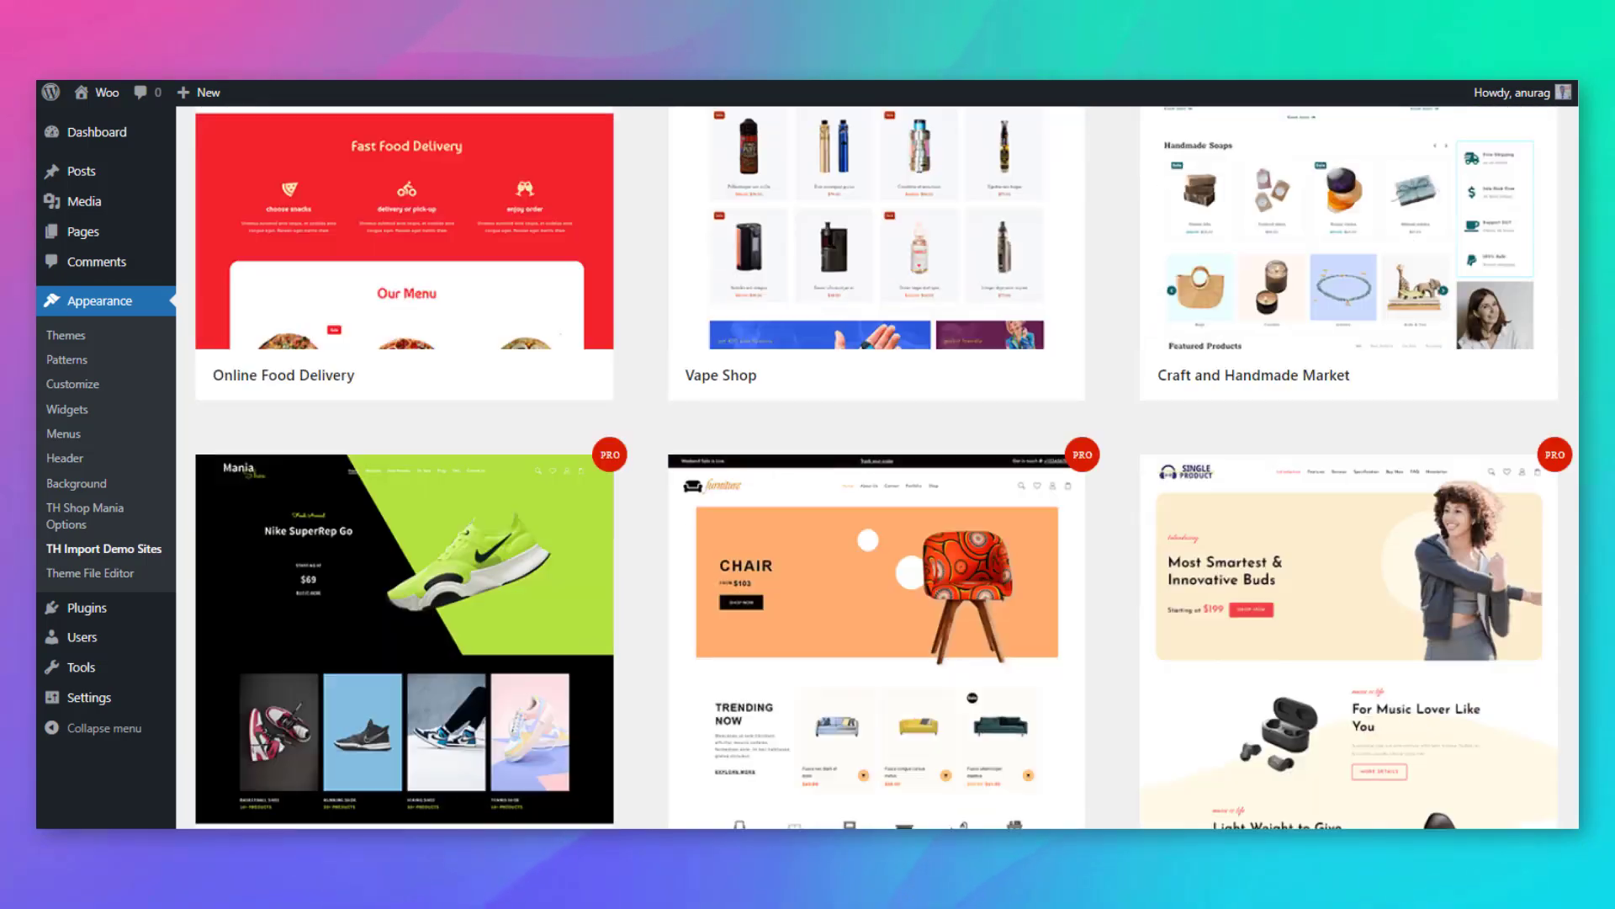
{"action": "scroll", "coordinate": [878, 467], "scroll_direction": "down", "scroll_amount": 5}
{"action": "scroll", "coordinate": [877, 467], "scroll_direction": "down", "scroll_amount": 5}
{"action": "scroll", "coordinate": [878, 468], "scroll_direction": "down", "scroll_amount": 5}
{"action": "scroll", "coordinate": [877, 467], "scroll_direction": "down", "scroll_amount": 5}
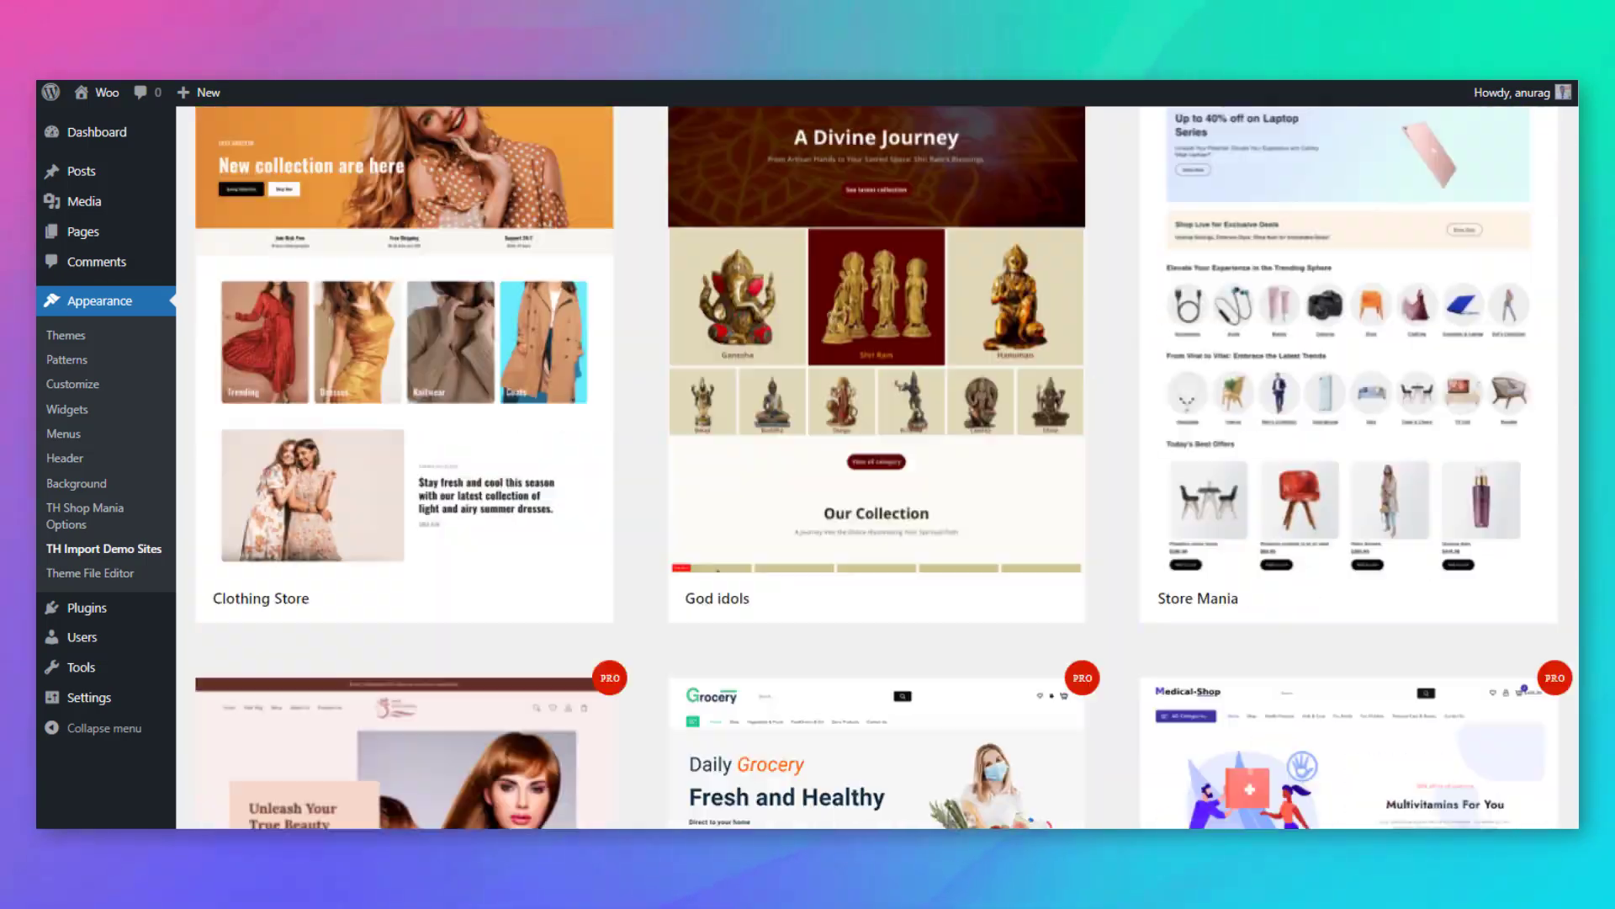
{"action": "scroll", "coordinate": [1496, 244], "scroll_direction": "up", "scroll_amount": 10}
{"action": "scroll", "coordinate": [1496, 246], "scroll_direction": "up", "scroll_amount": 10}
{"action": "scroll", "coordinate": [1496, 246], "scroll_direction": "down", "scroll_amount": 3}
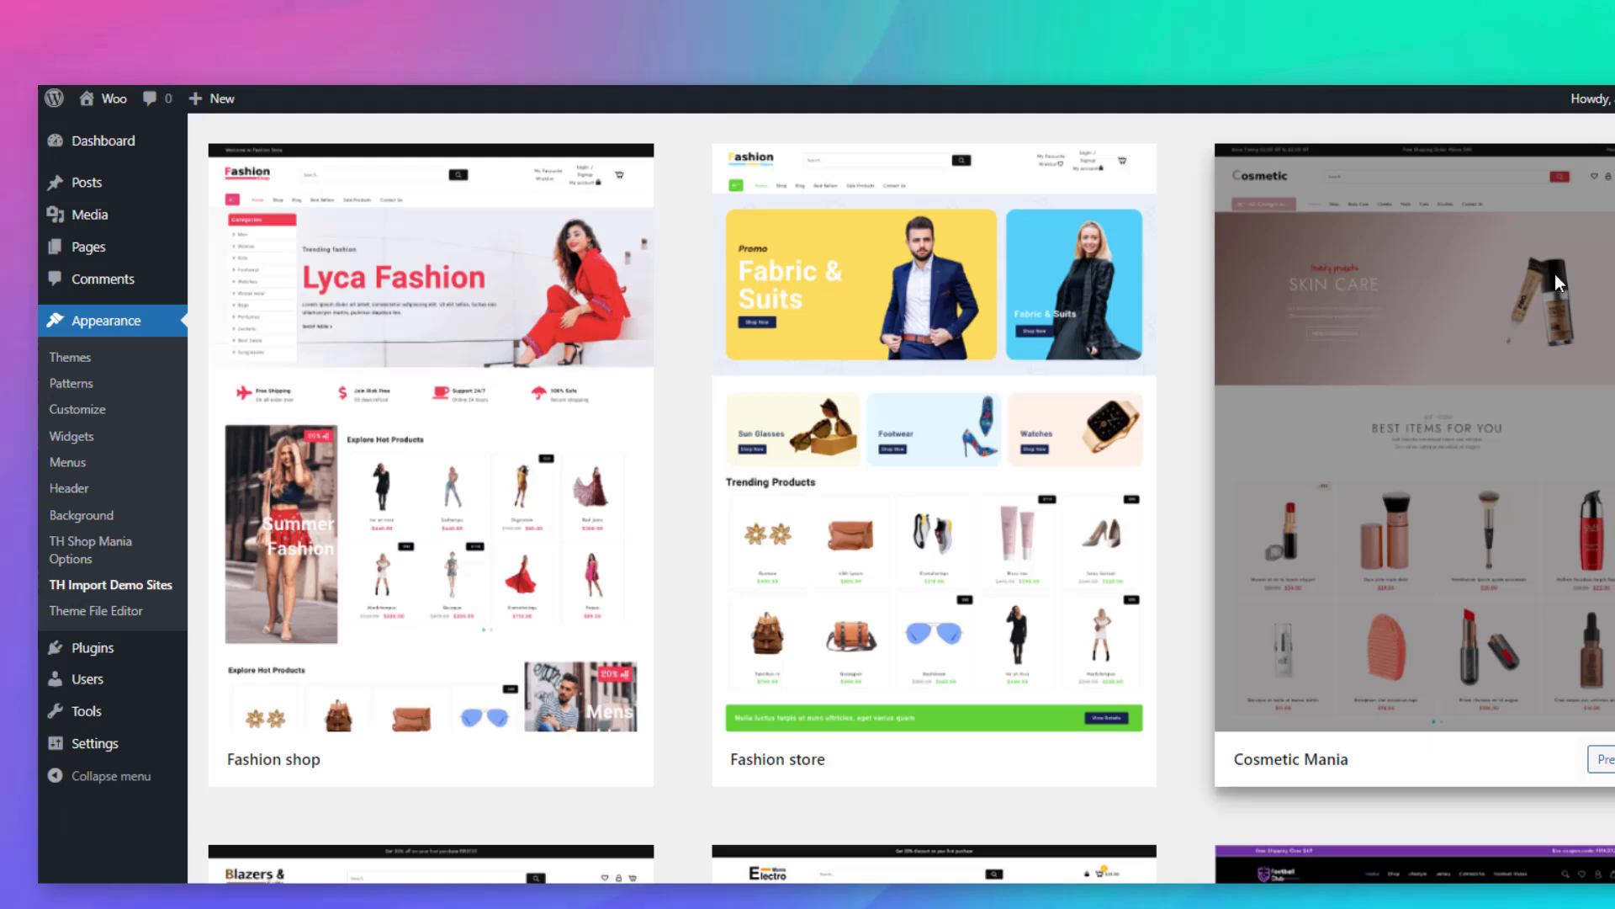
- Install the Cosmetic Mania required plugins, import and confirm the demo, then view the site
{"action": "left_click", "coordinate": [1557, 283]}
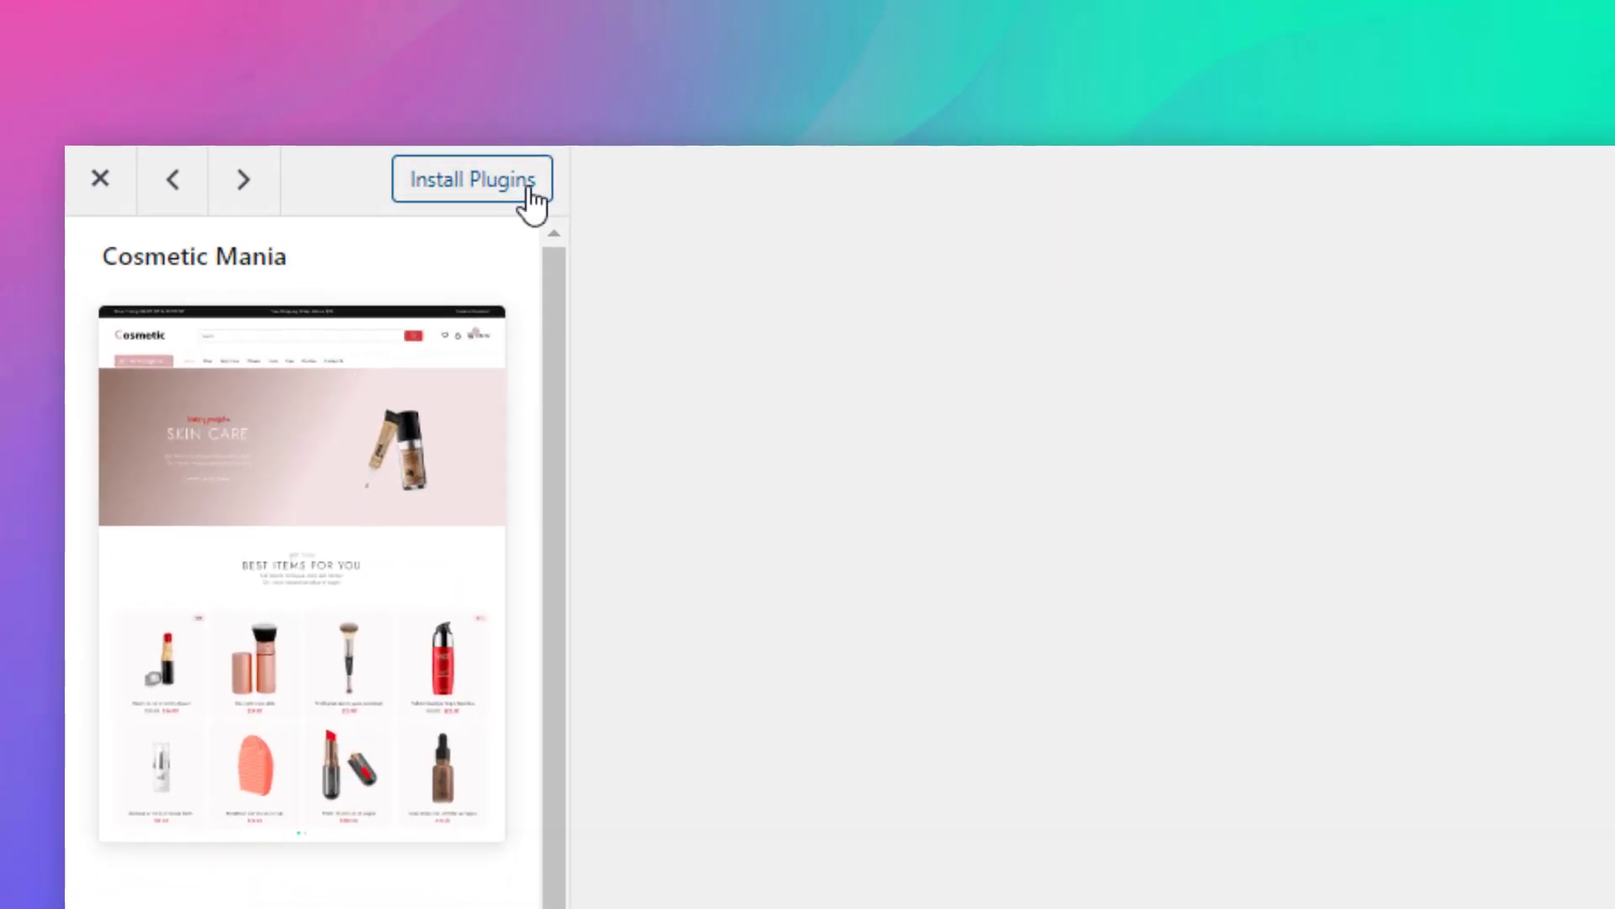
{"action": "left_click", "coordinate": [526, 190]}
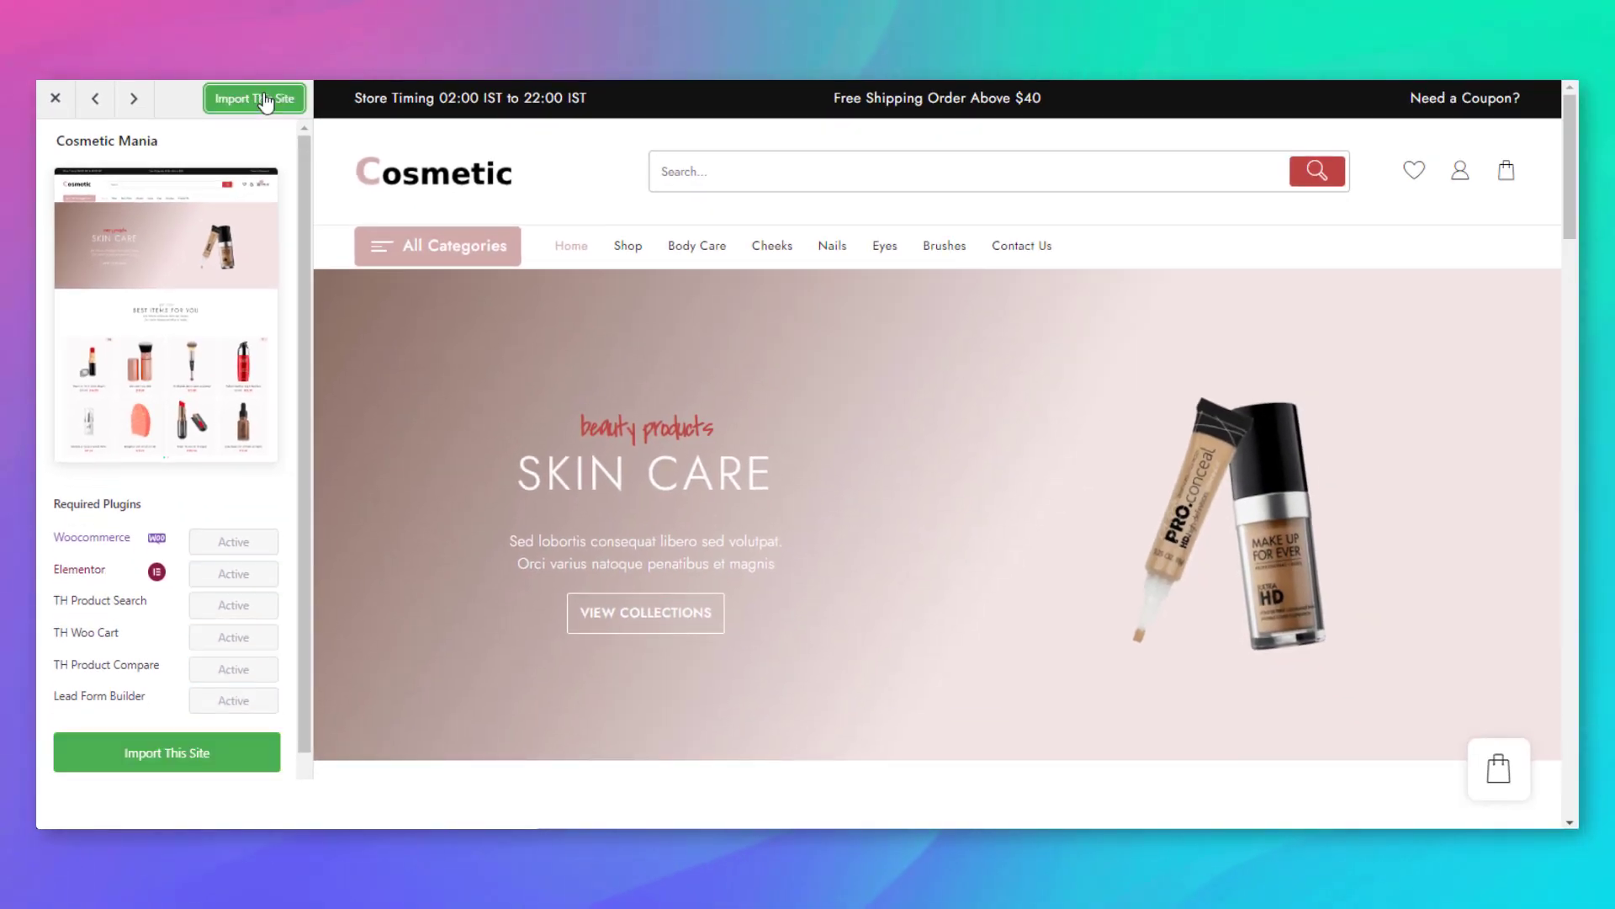
{"action": "left_click", "coordinate": [264, 102]}
{"action": "left_click", "coordinate": [903, 346]}
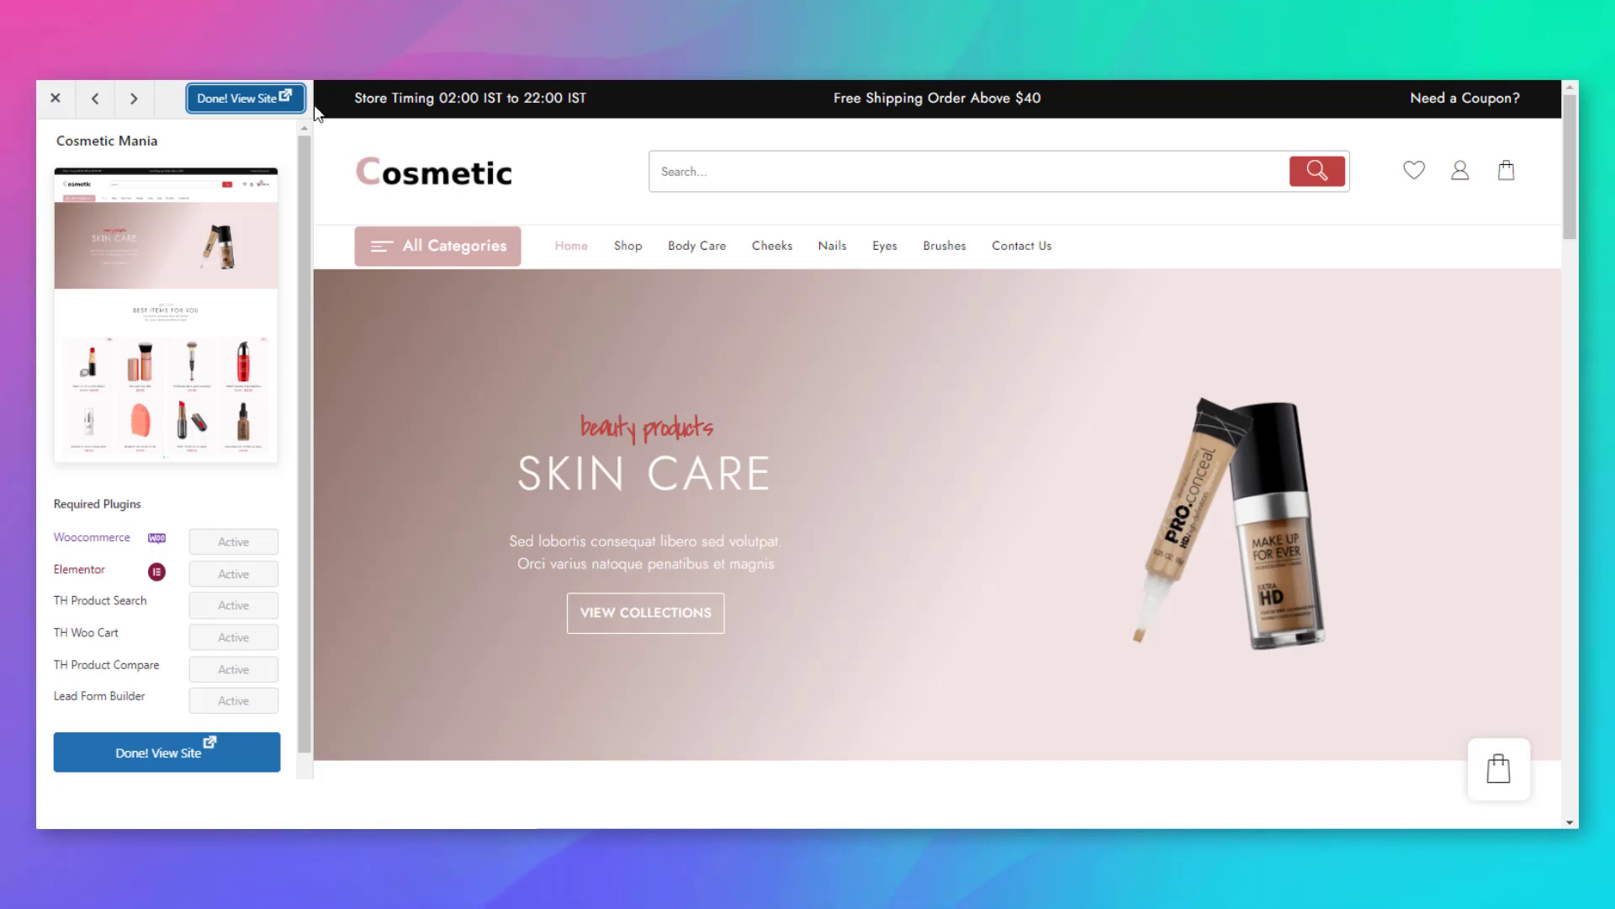
{"action": "left_click", "coordinate": [285, 110]}
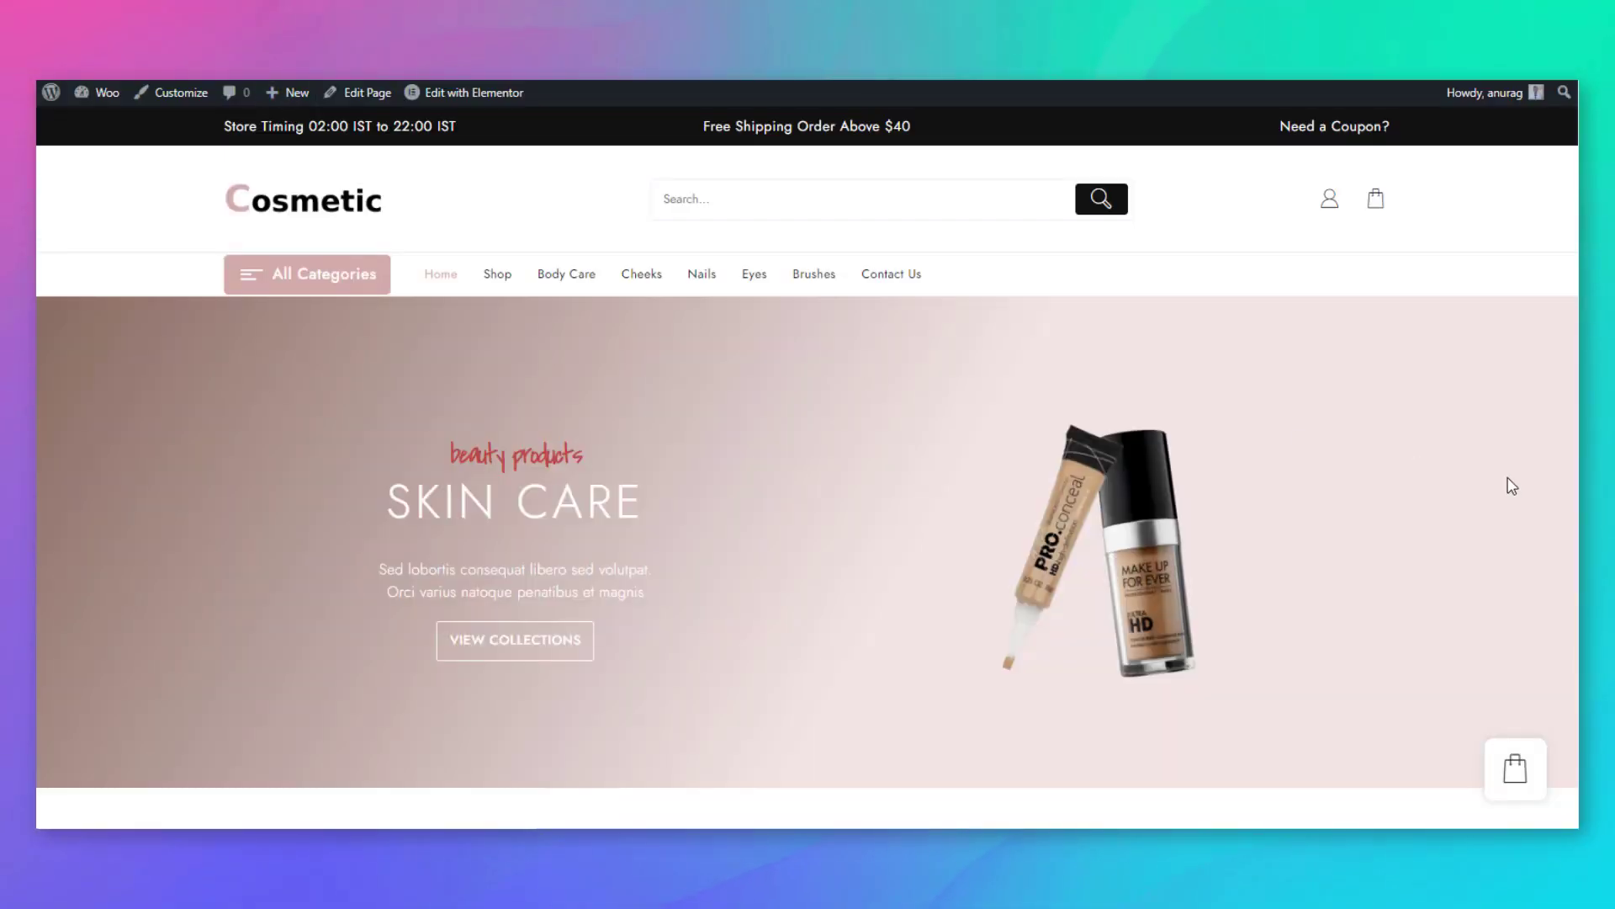
{"action": "scroll", "coordinate": [1511, 485], "scroll_direction": "down", "scroll_amount": 5}
{"action": "scroll", "coordinate": [1510, 486], "scroll_direction": "down", "scroll_amount": 5}
{"action": "scroll", "coordinate": [1511, 486], "scroll_direction": "down", "scroll_amount": 5}
{"action": "scroll", "coordinate": [1511, 488], "scroll_direction": "down", "scroll_amount": 5}
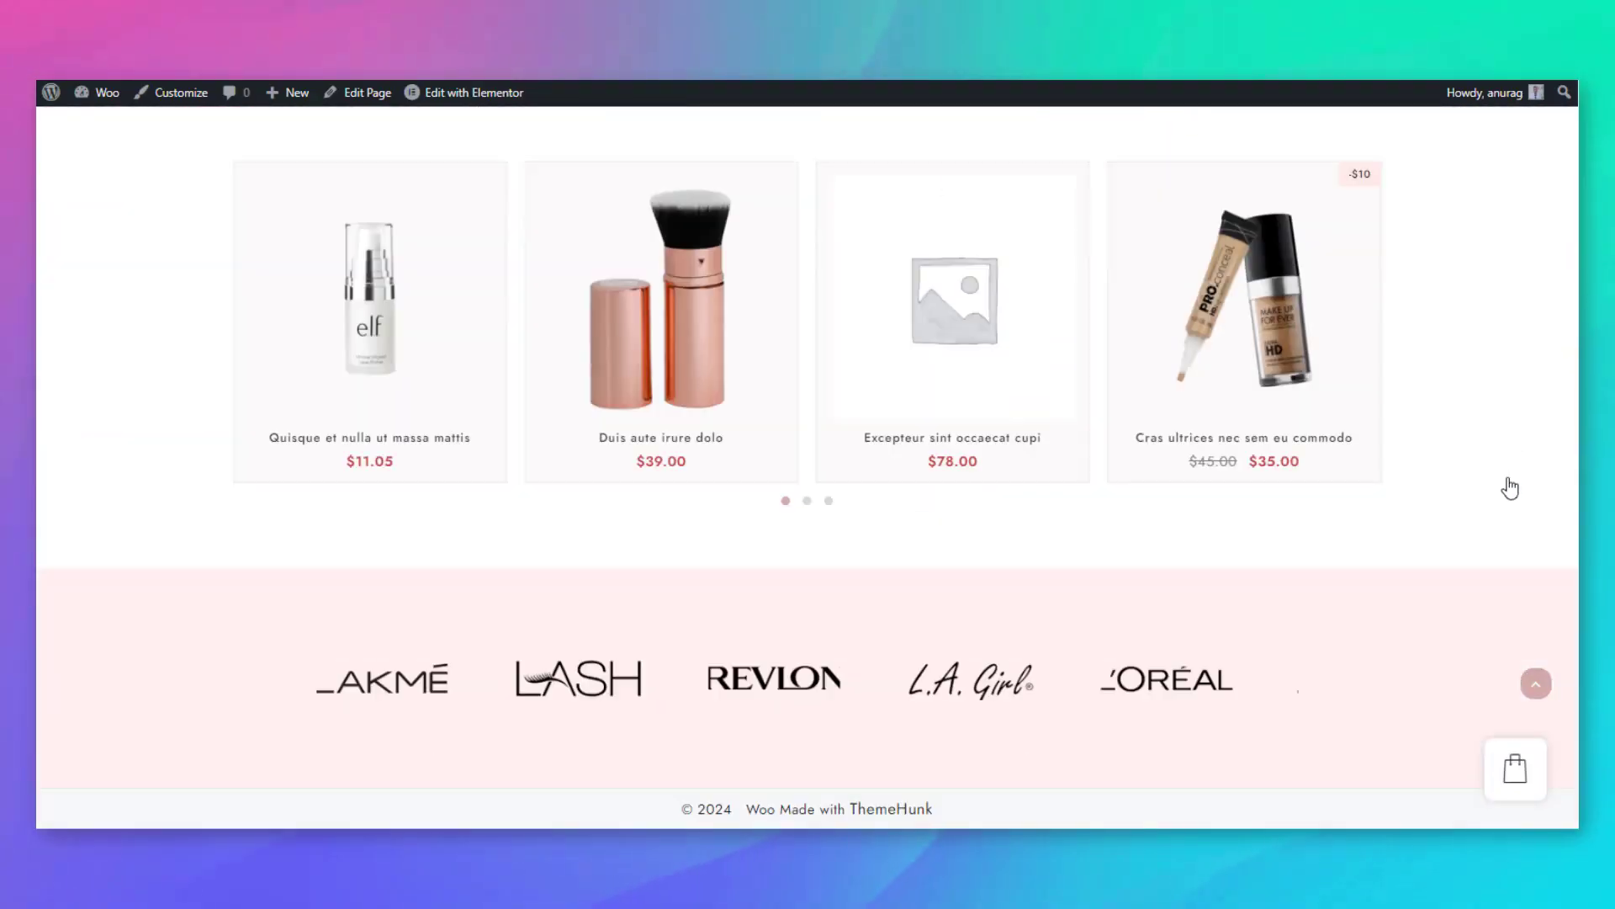